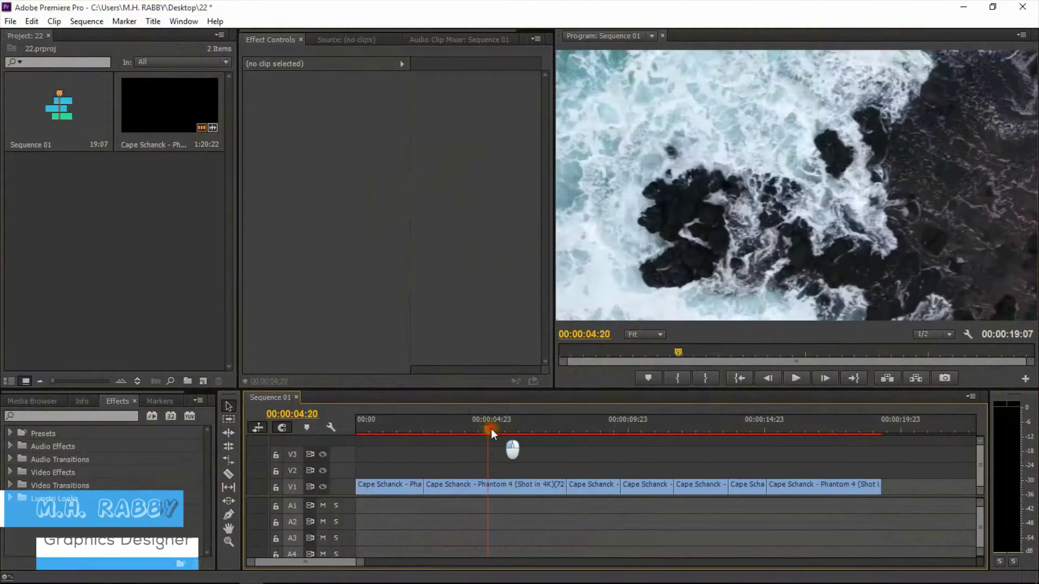
# Scrub along Sequence 01 to preview the Cape Schanck drone footage.
pyautogui.moveTo(491, 428)
pyautogui.mouseDown()
pyautogui.moveTo(686, 447)
pyautogui.moveTo(396, 439)
pyautogui.mouseUp()
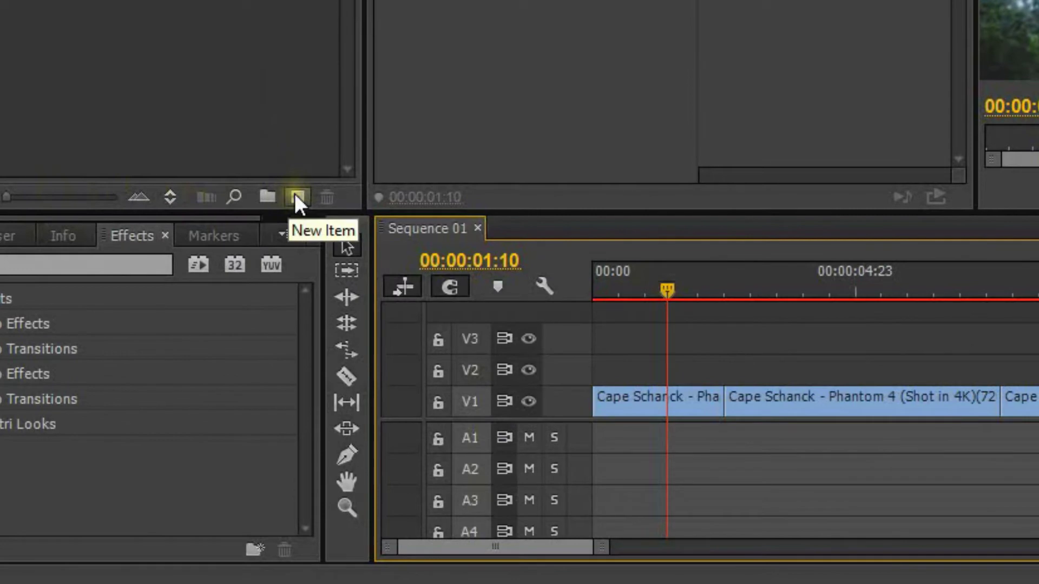
# Create a 1280×1080 Adjustment Layer item in the project 22 bin.
pyautogui.click(297, 198)
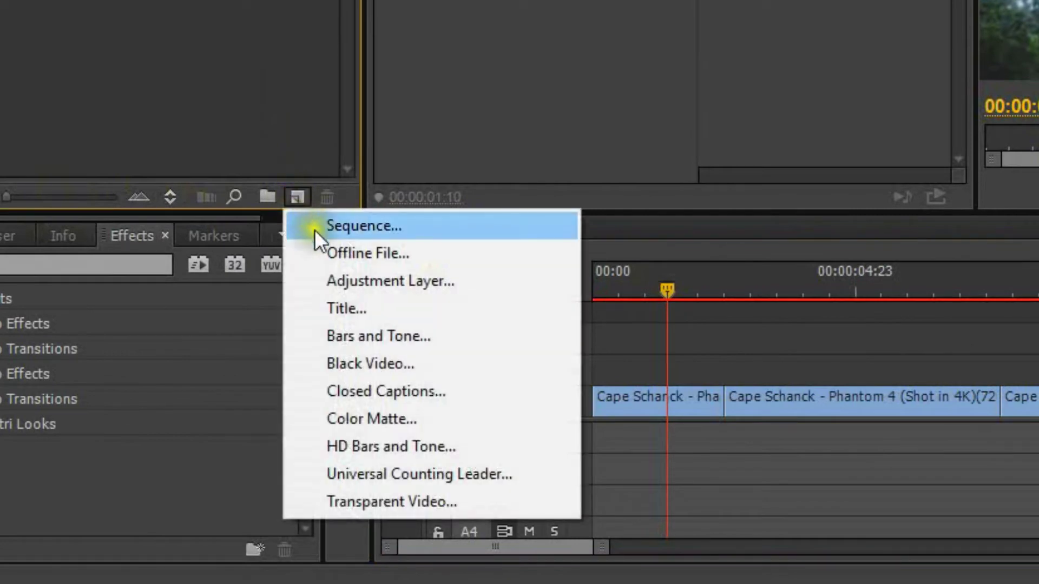
pyautogui.click(435, 283)
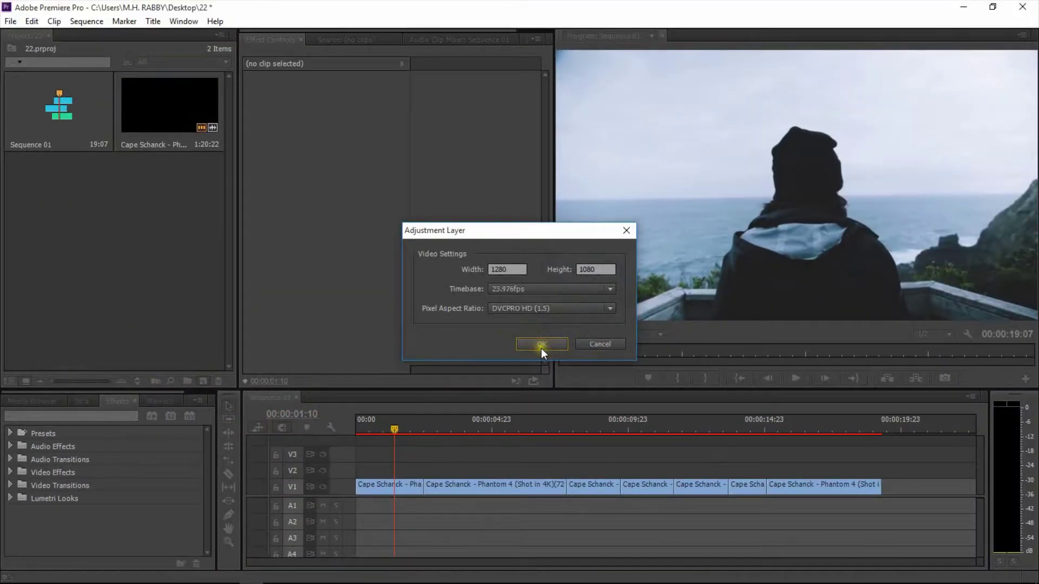
pyautogui.click(541, 346)
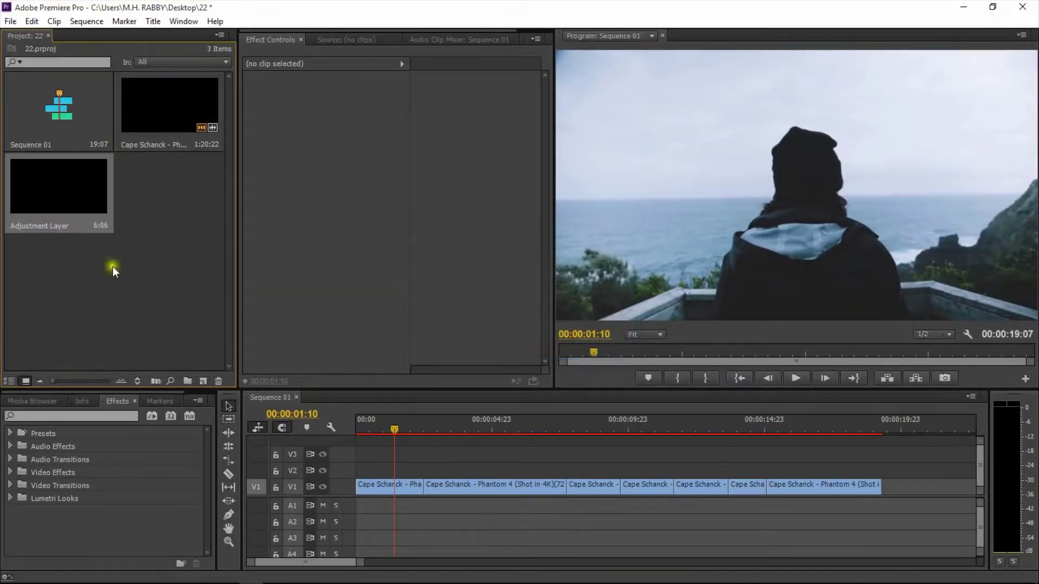
# Drop the Adjustment Layer on track V2, shorten it, and move it over the cut.
pyautogui.moveTo(352, 401)
pyautogui.mouseDown()
pyautogui.moveTo(387, 468)
pyautogui.moveTo(415, 463)
pyautogui.mouseUp()
pyautogui.scroll(3, 411, 460)
pyautogui.scroll(3, 419, 459)
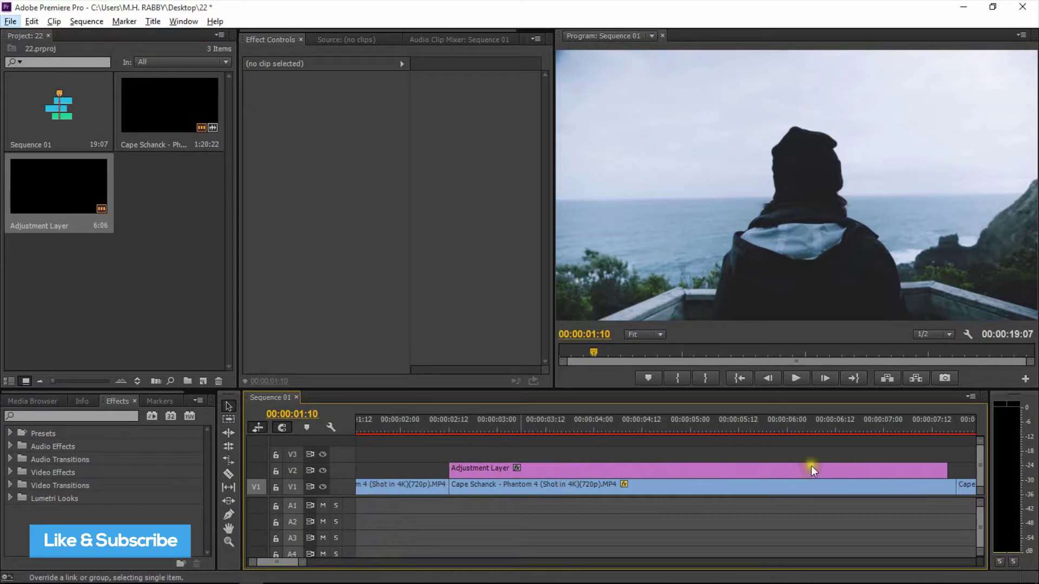
pyautogui.click(933, 467)
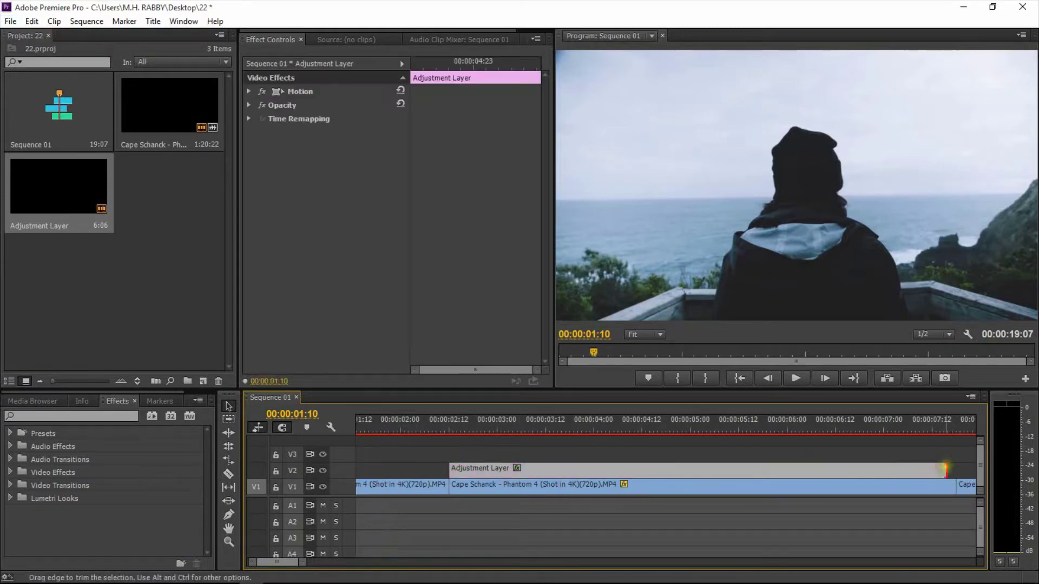
pyautogui.moveTo(946, 469); pyautogui.dragTo(585, 468)
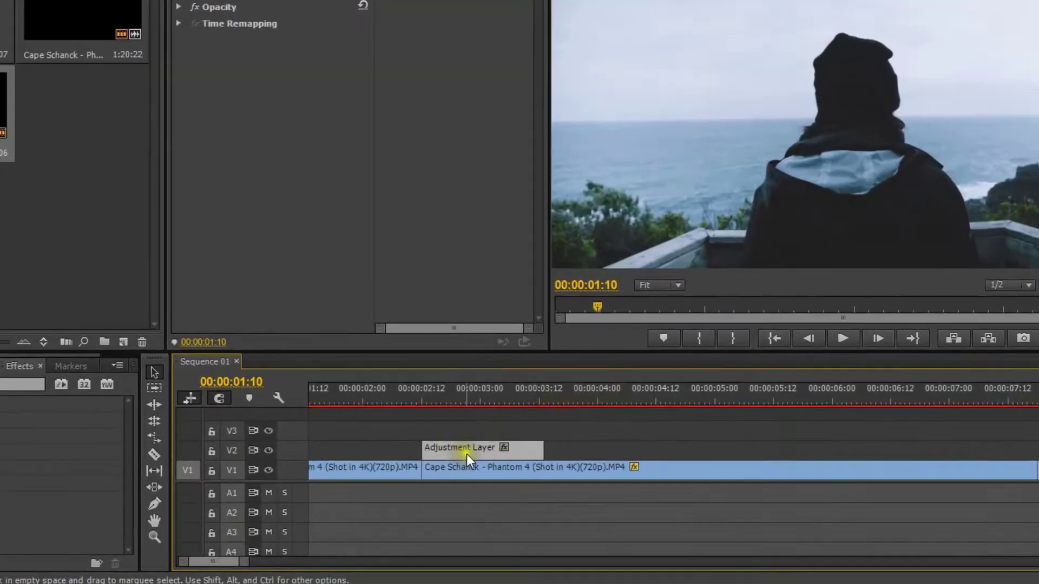
pyautogui.moveTo(486, 469); pyautogui.dragTo(441, 468)
pyautogui.moveTo(235, 324); pyautogui.dragTo(233, 325)
pyautogui.press('=')
pyautogui.press('=')
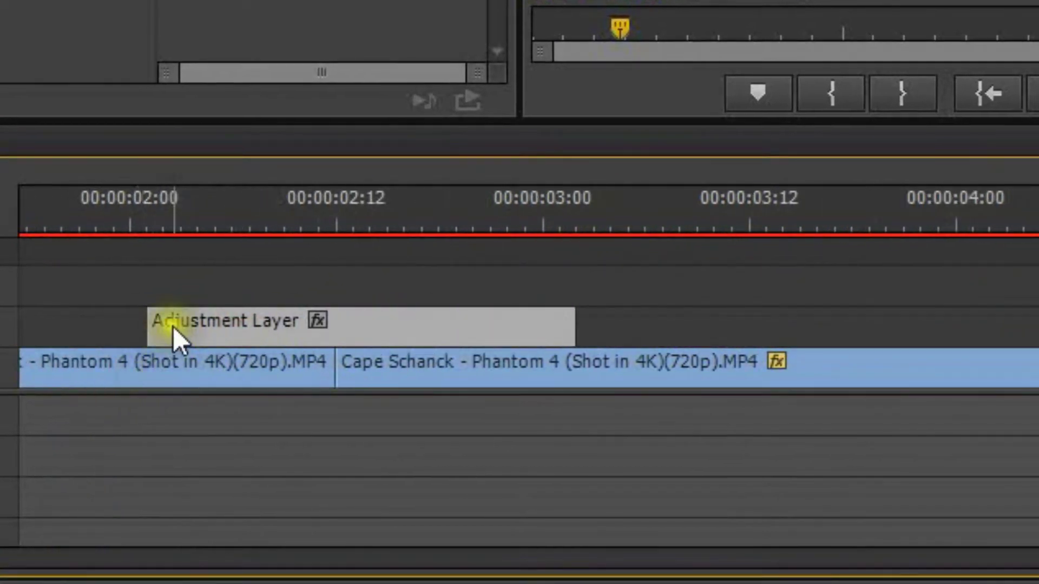
pyautogui.click(252, 326)
# Trim the adjustment layer to 14 frames straddling the 00:00:02:12 cut.
pyautogui.click(332, 196)
pyautogui.scroll(5, 57, 324)
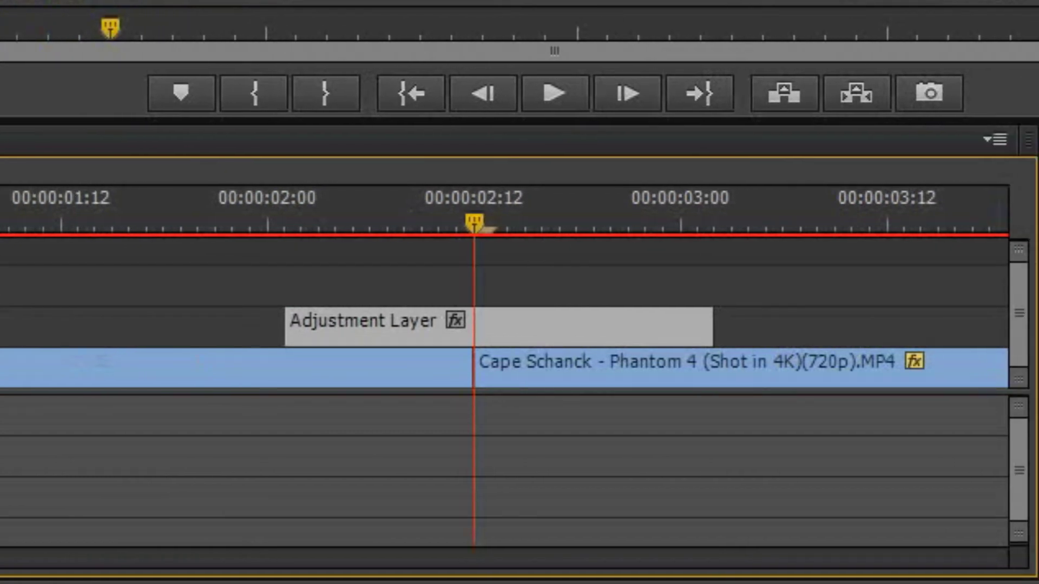
pyautogui.press('Left')
pyautogui.press('Left')
pyautogui.press('Left')
pyautogui.press('Left')
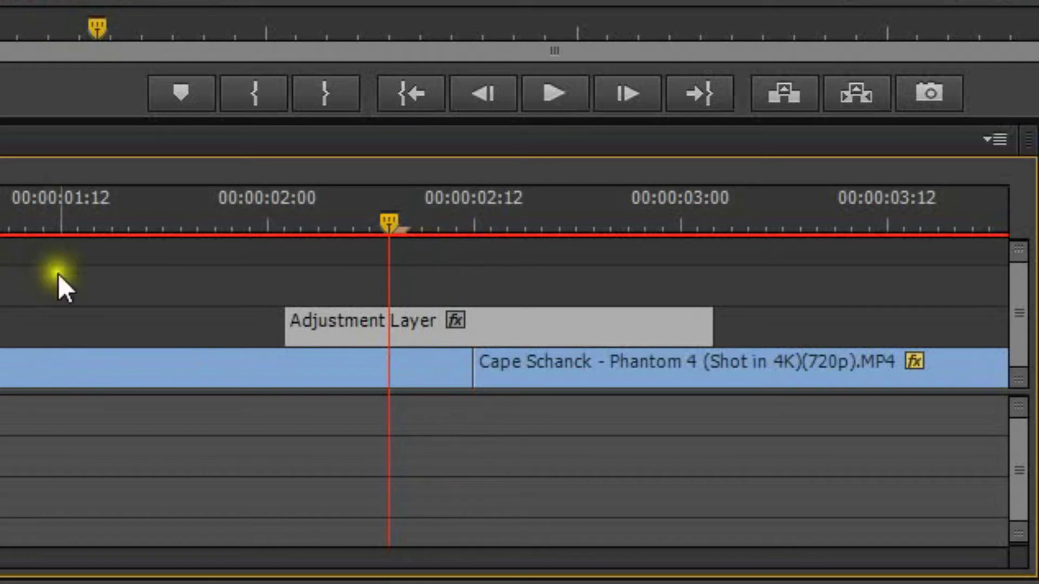
pyautogui.press('Left')
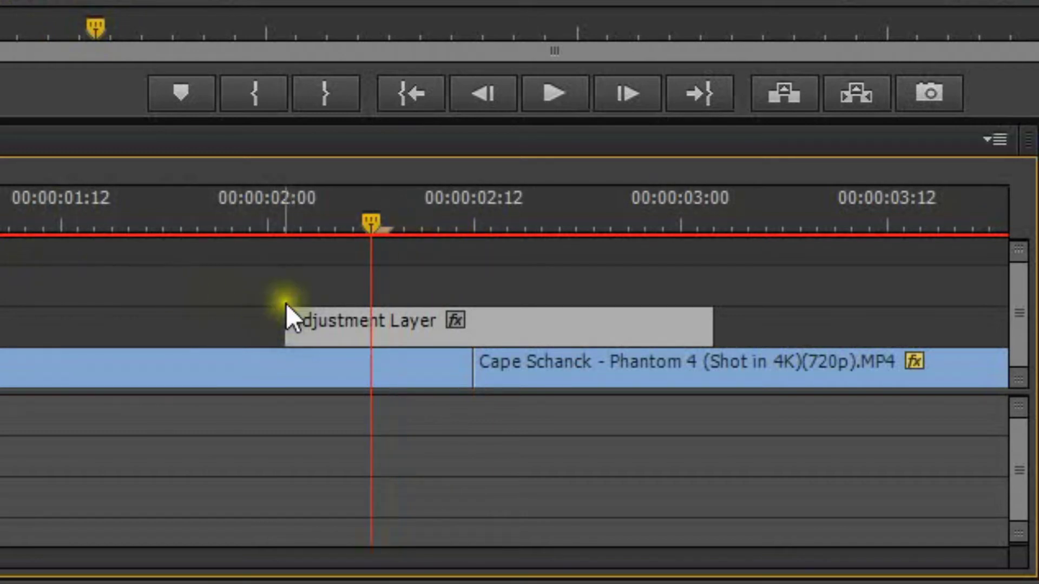
pyautogui.moveTo(301, 306); pyautogui.dragTo(377, 313)
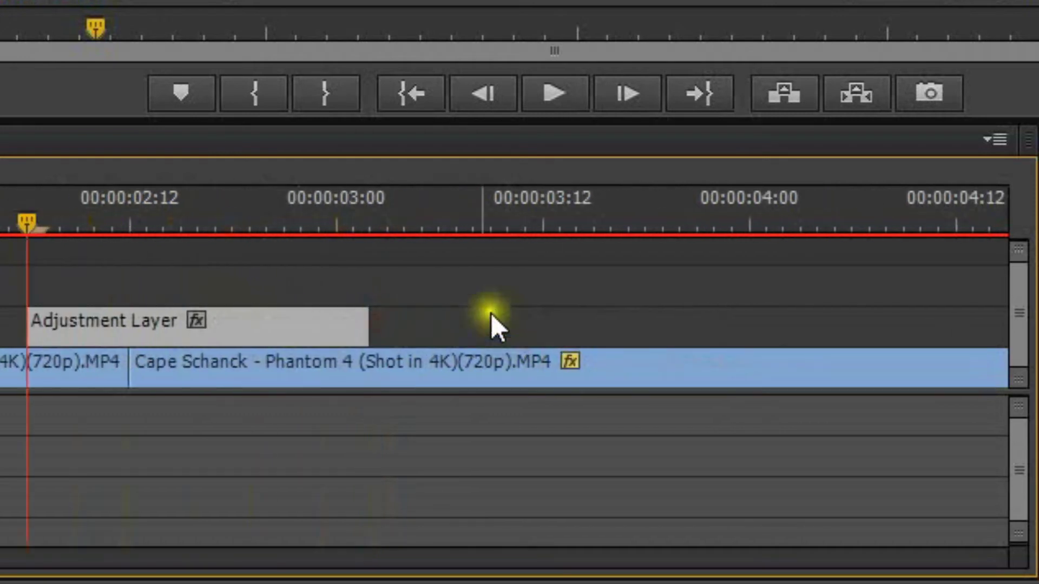
pyautogui.press('Down')
pyautogui.press('Down')
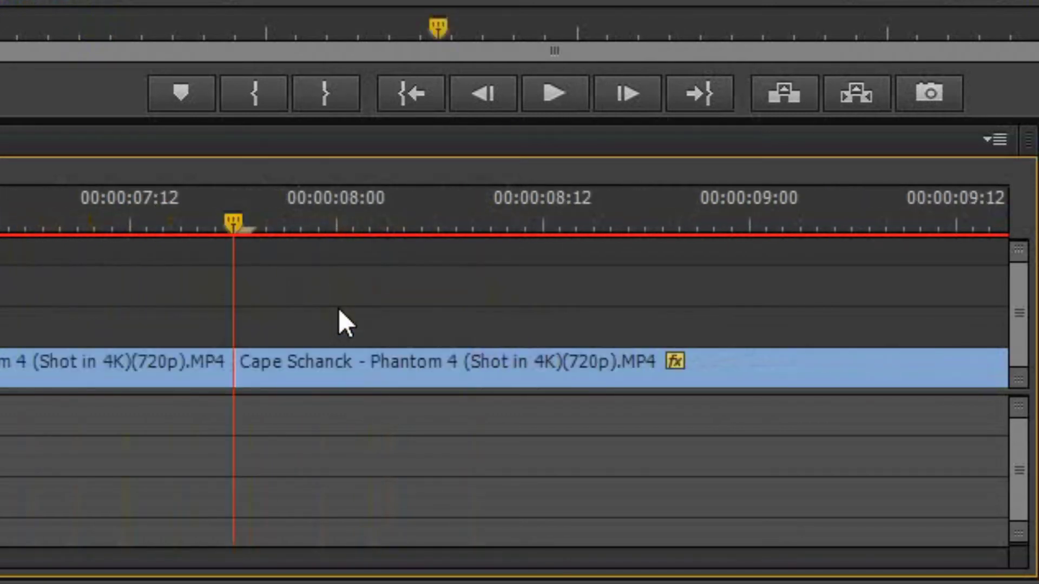
pyautogui.press('Up')
pyautogui.press('Right')
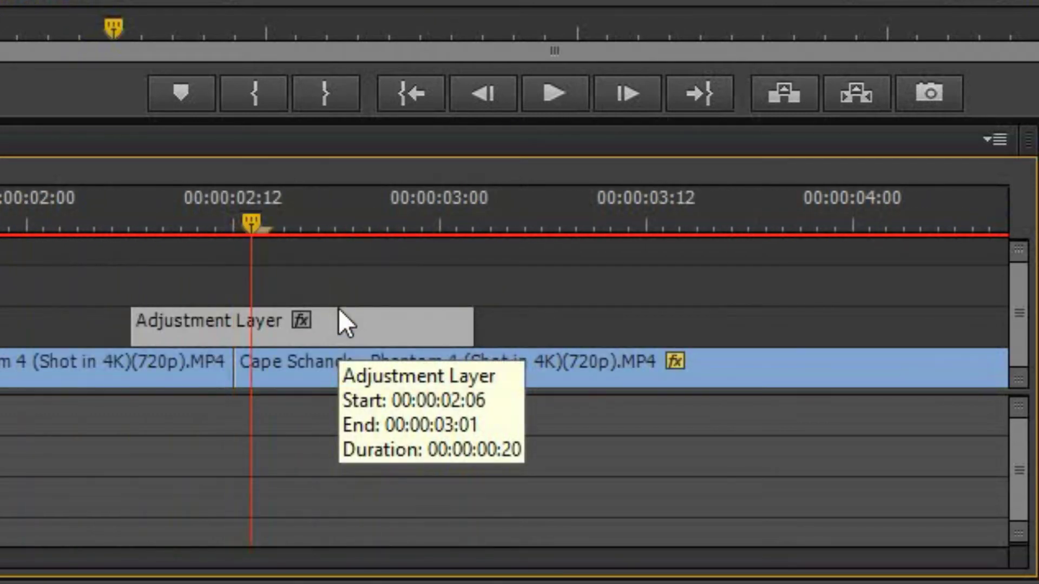
pyautogui.press('Right')
pyautogui.press('Right')
pyautogui.press('Right')
pyautogui.press('Right')
pyautogui.press('Right')
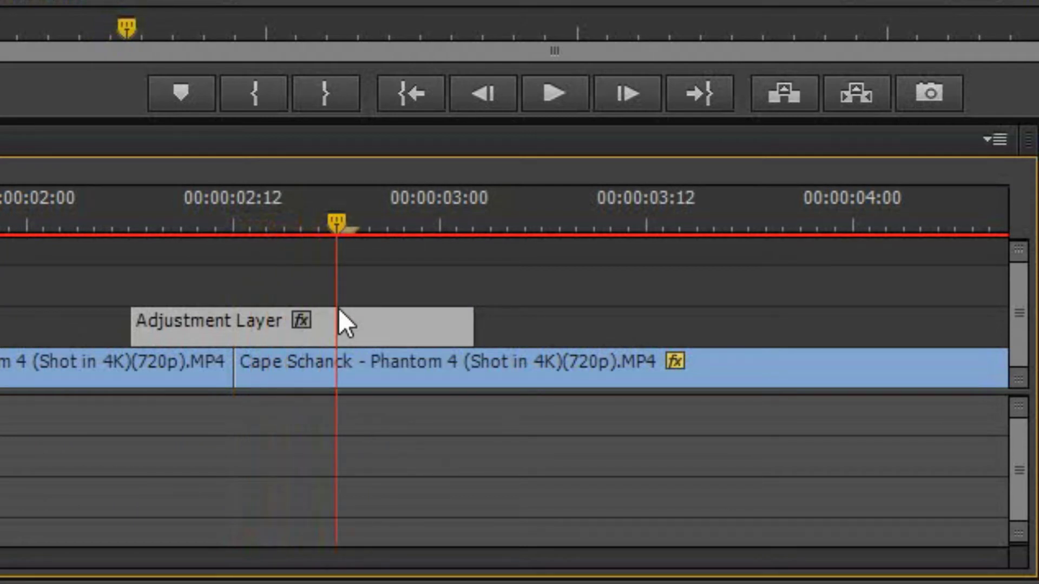
pyautogui.moveTo(463, 319); pyautogui.dragTo(334, 316)
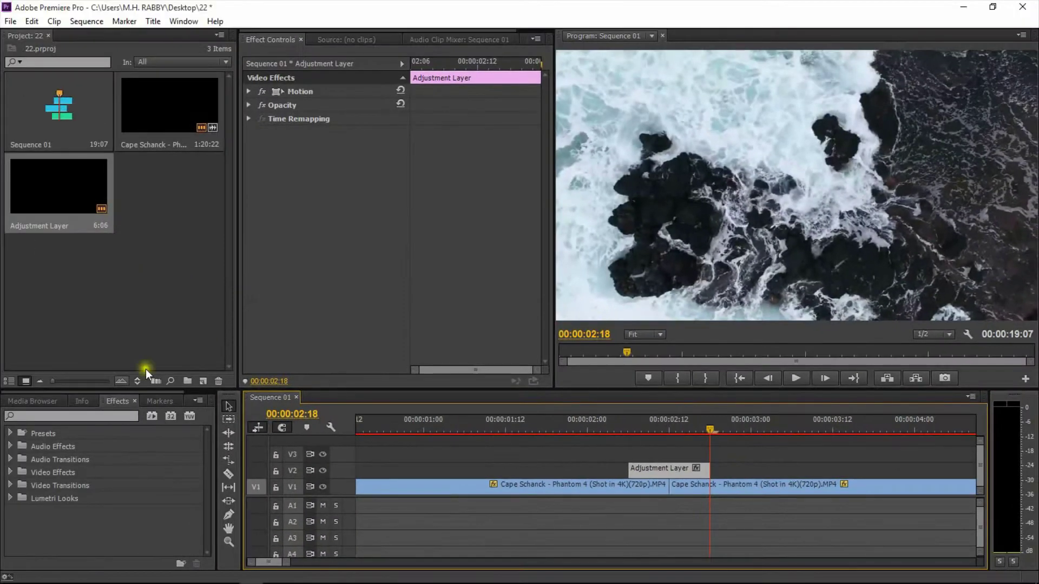
pyautogui.click(60, 415)
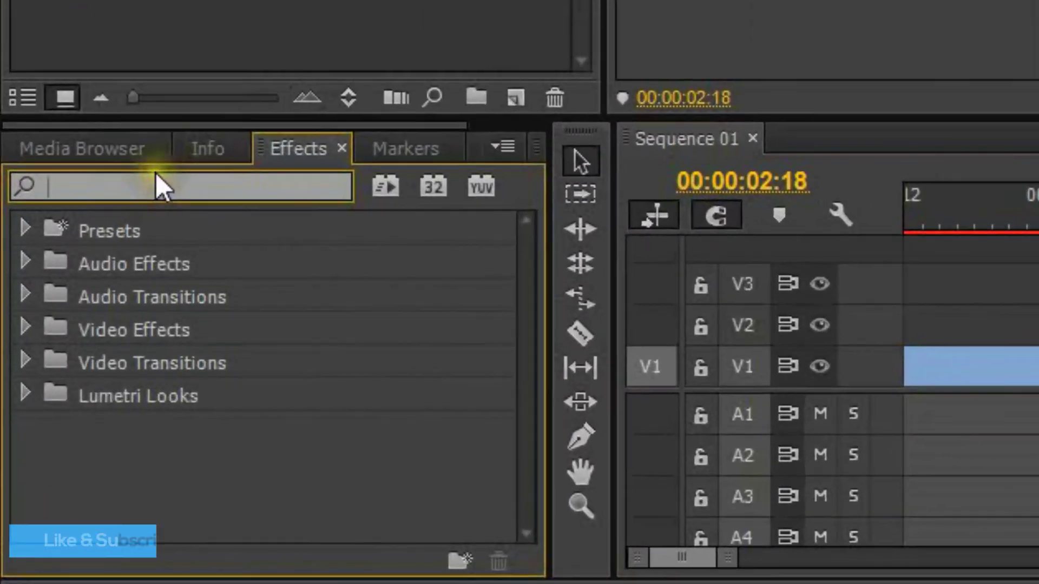
# Search 'Direc' and apply Directional Blur to the adjustment layer.
pyautogui.write('D')
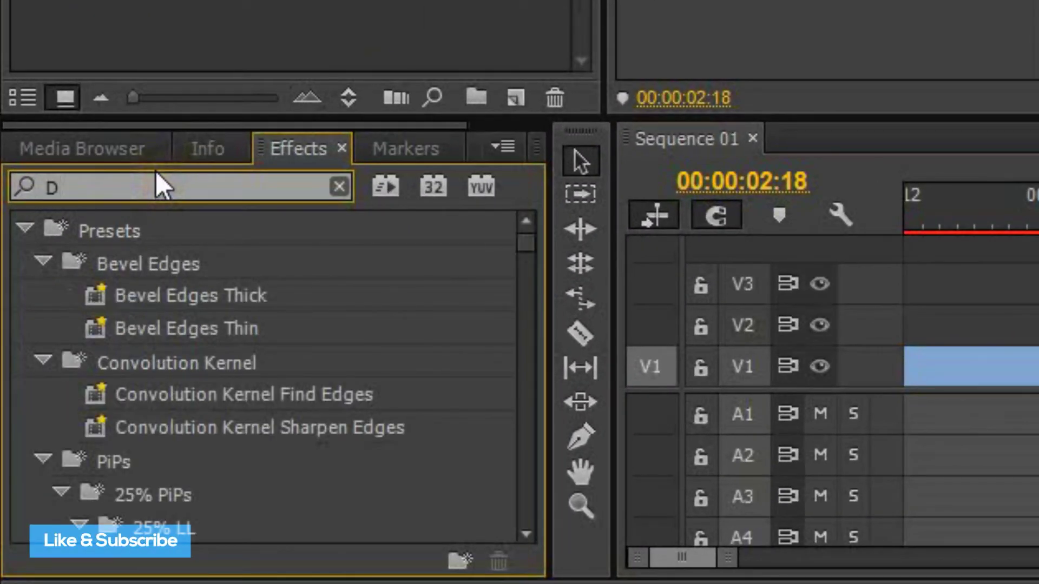
pyautogui.write('irec')
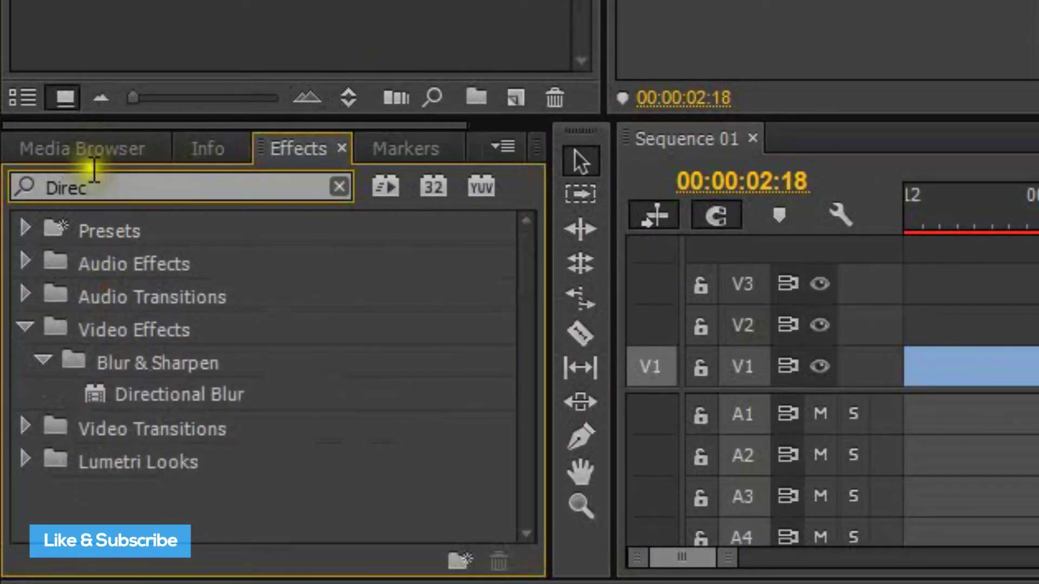
pyautogui.click(187, 399)
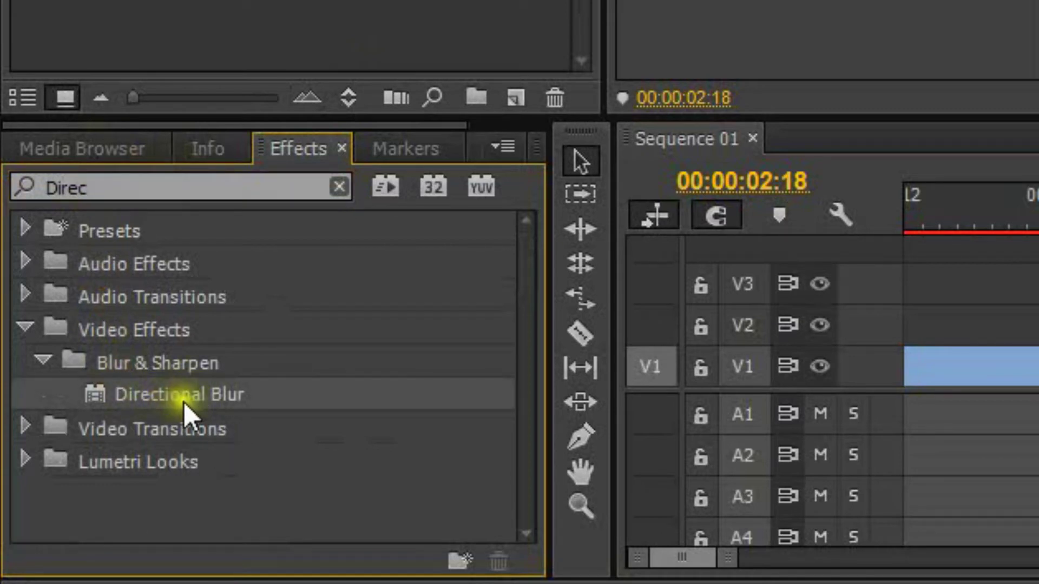
pyautogui.moveTo(203, 405); pyautogui.dragTo(663, 469)
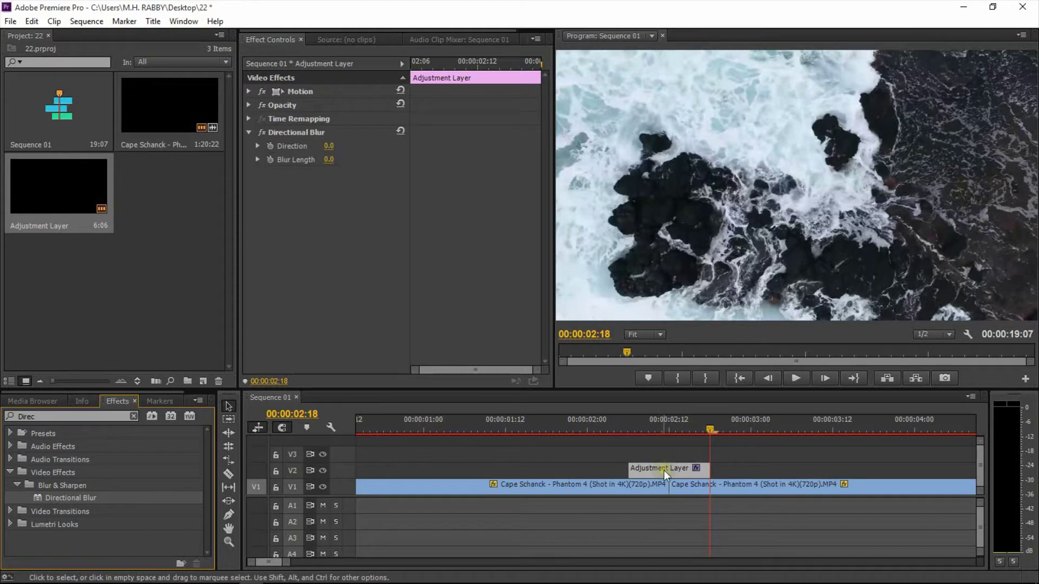
pyautogui.moveTo(654, 433); pyautogui.dragTo(672, 429)
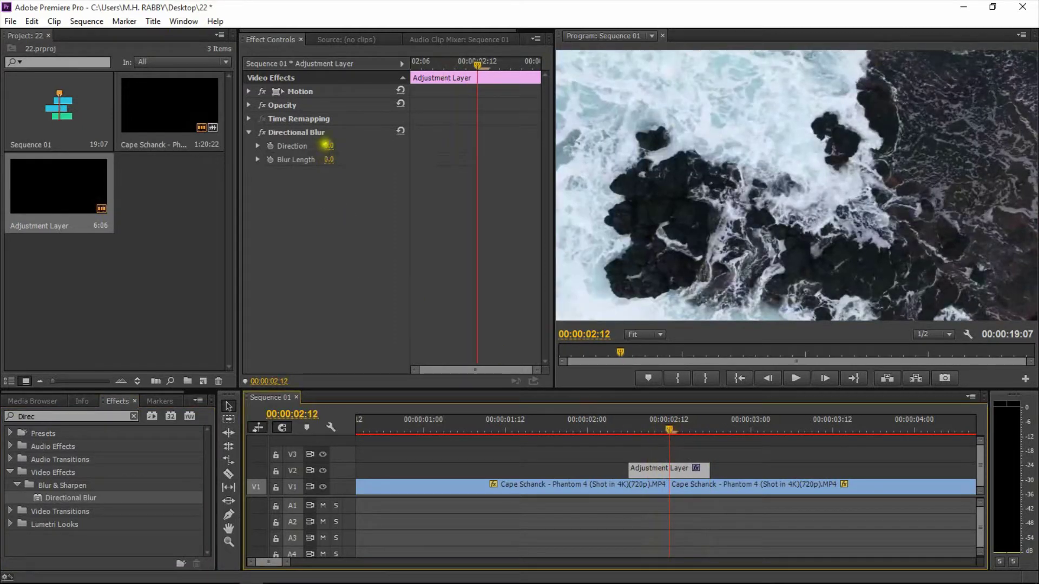
# Keyframe Blur Length at 203.0 on the 00:00:02:12 cut and 0.0 at the layer's start.
pyautogui.moveTo(328, 160); pyautogui.dragTo(386, 164)
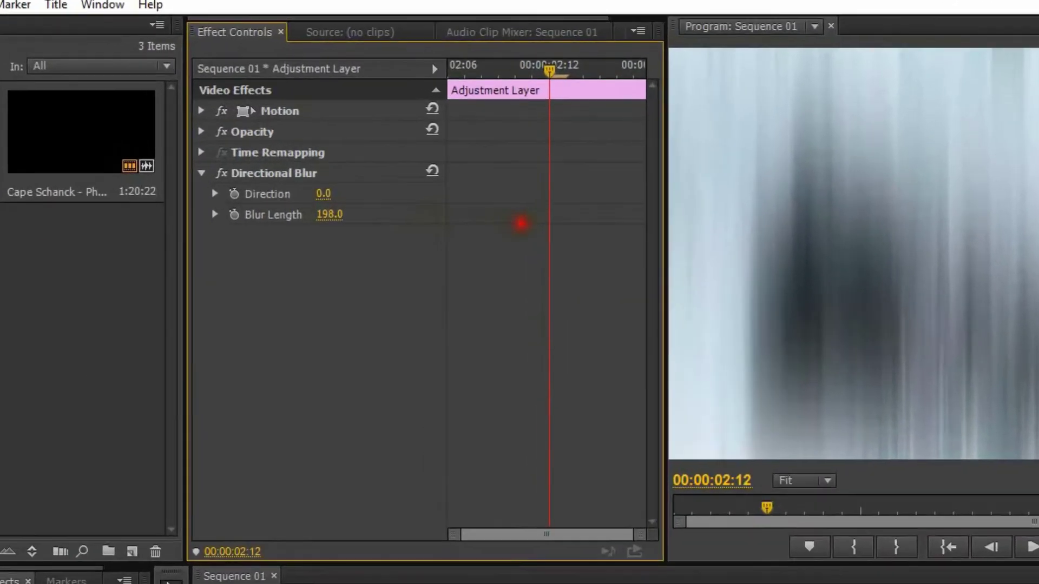
pyautogui.moveTo(447, 165); pyautogui.dragTo(465, 167)
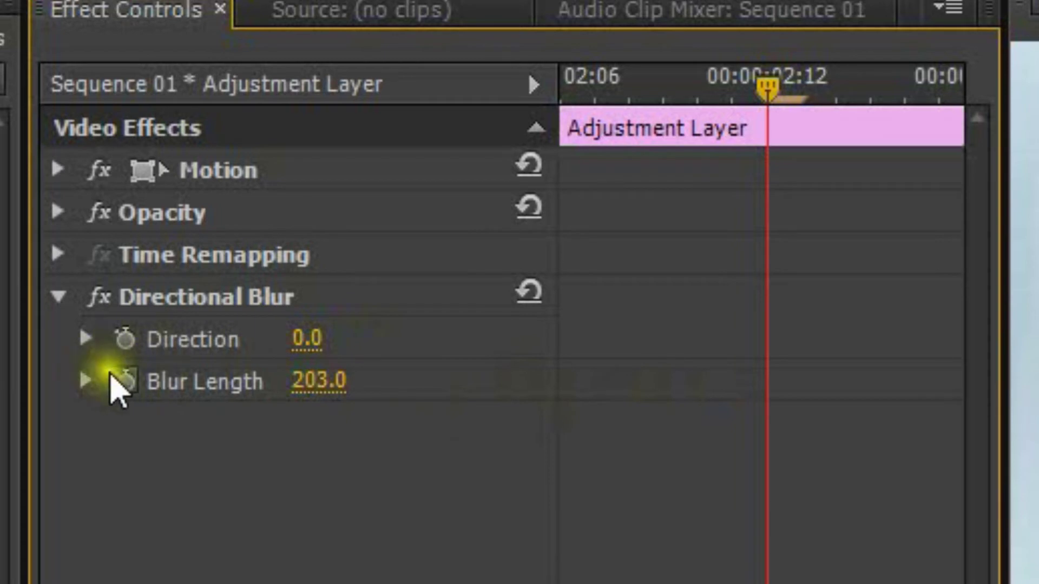
pyautogui.click(120, 378)
pyautogui.moveTo(777, 92); pyautogui.dragTo(626, 86)
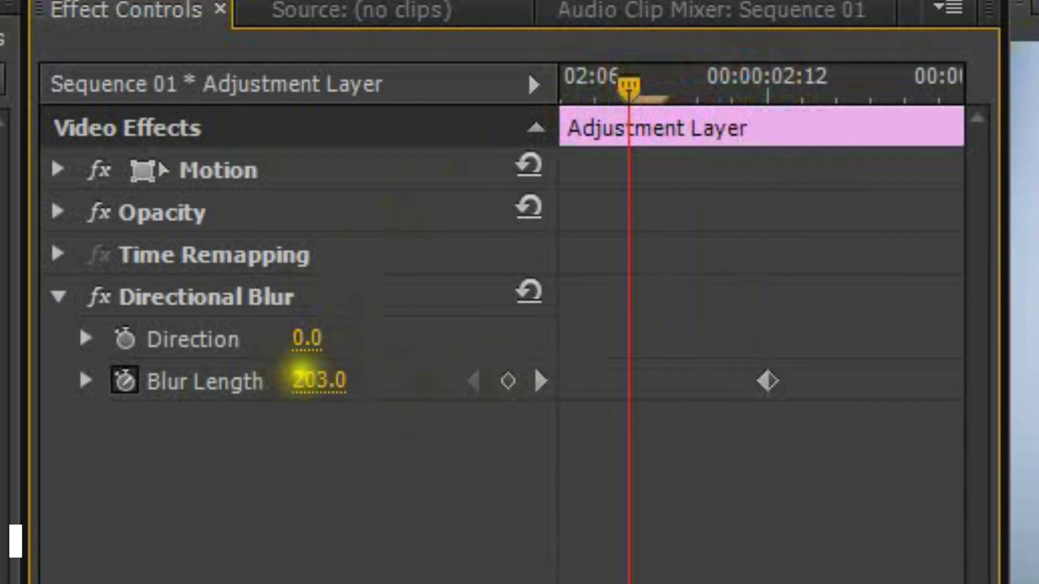
pyautogui.click(341, 380)
pyautogui.write('0')
pyautogui.press('Return')
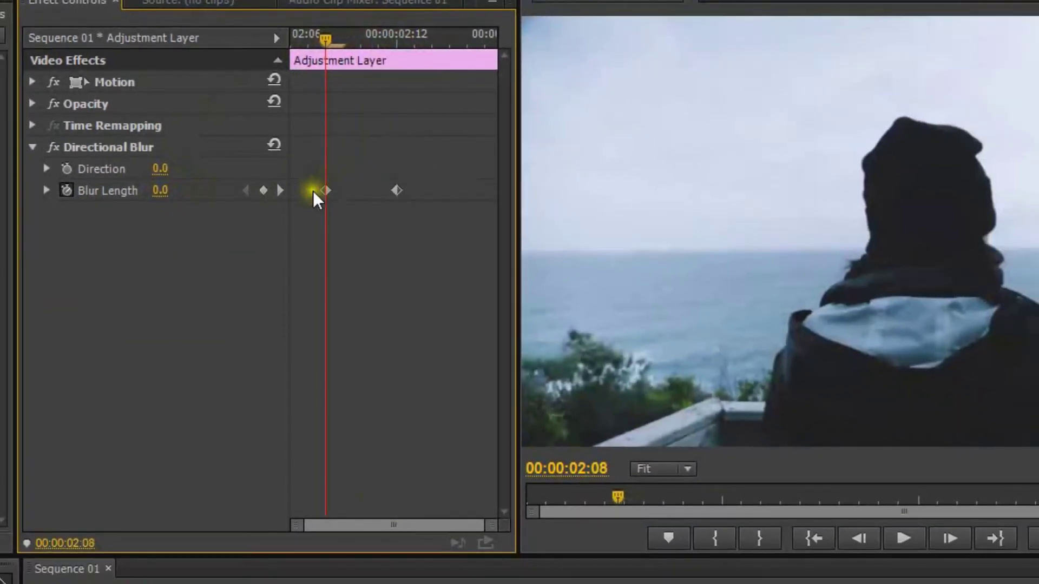
# Set the zero Blur Length keyframe to Ease Out and move it to the layer's start.
pyautogui.rightClick(325, 189)
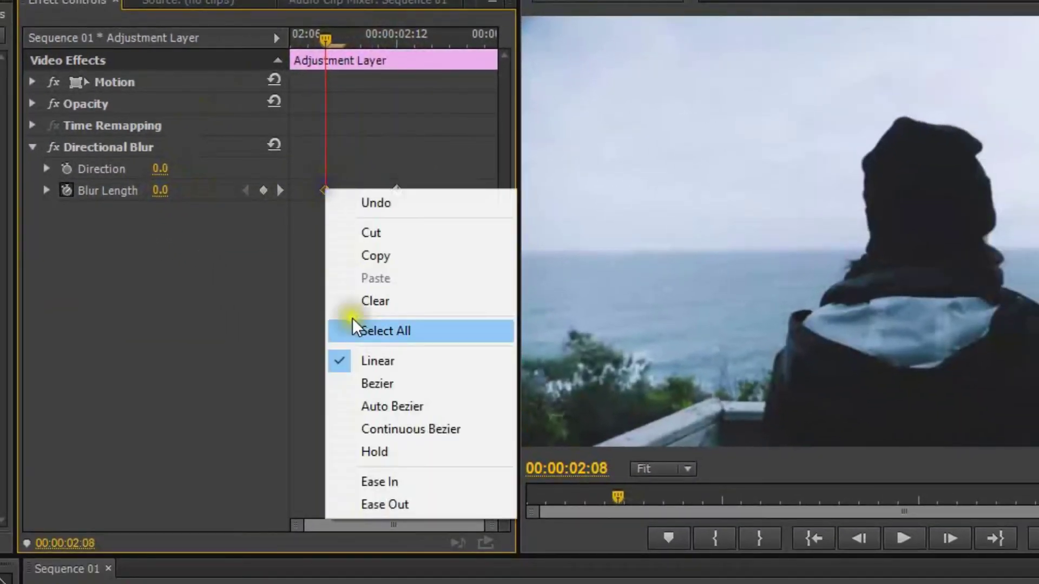
pyautogui.click(401, 499)
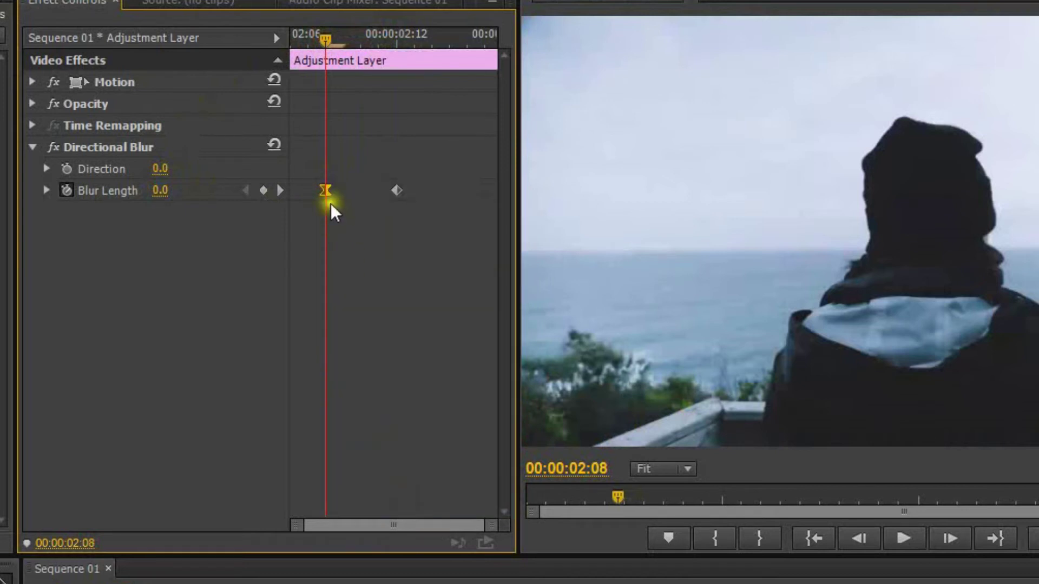
pyautogui.moveTo(323, 191); pyautogui.dragTo(282, 195)
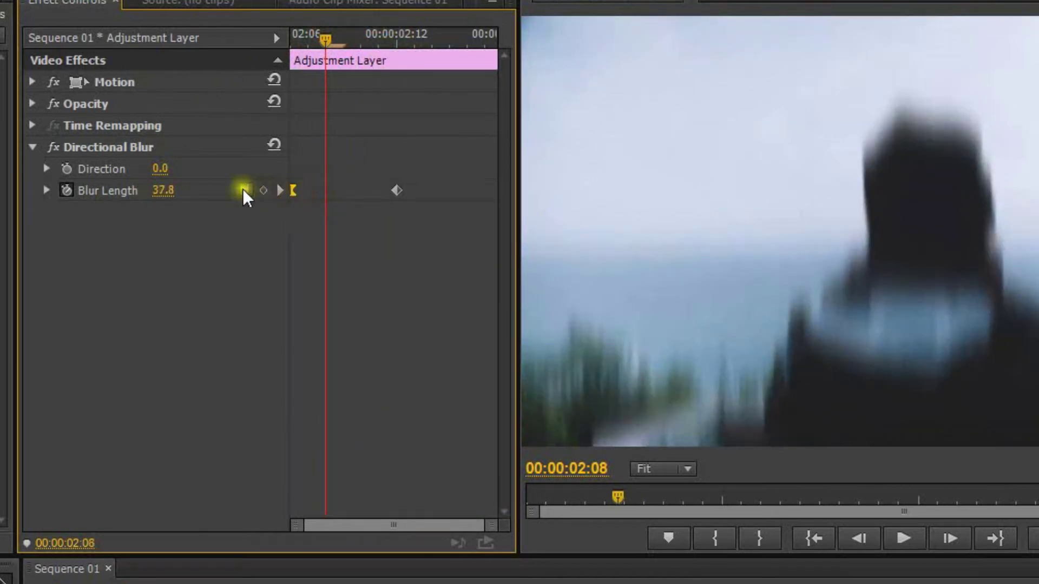
# Add a 0.0 Blur Length keyframe with Ease In at the layer's end.
pyautogui.click(166, 190)
pyautogui.write('0')
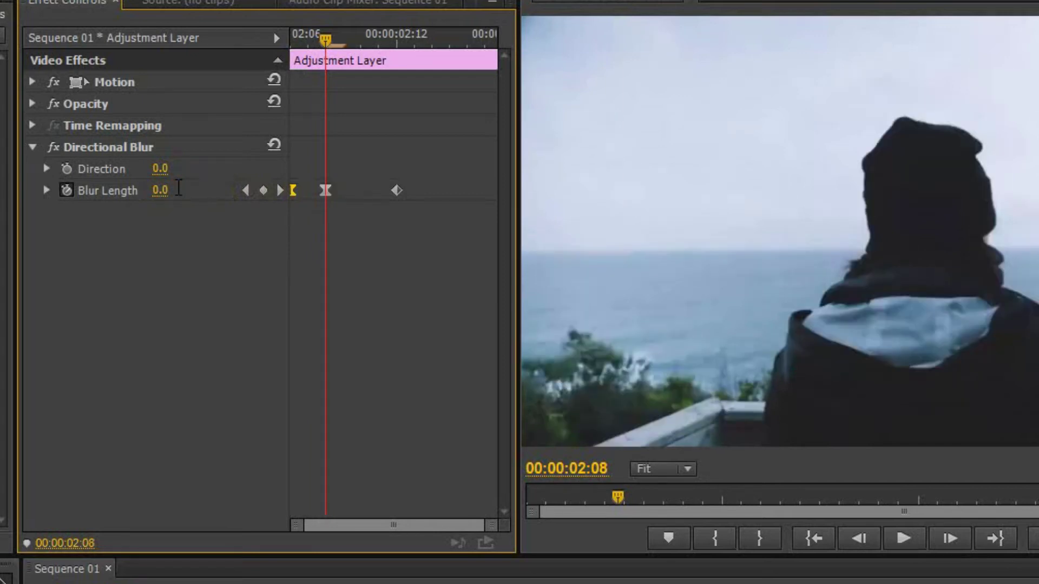
pyautogui.rightClick(325, 191)
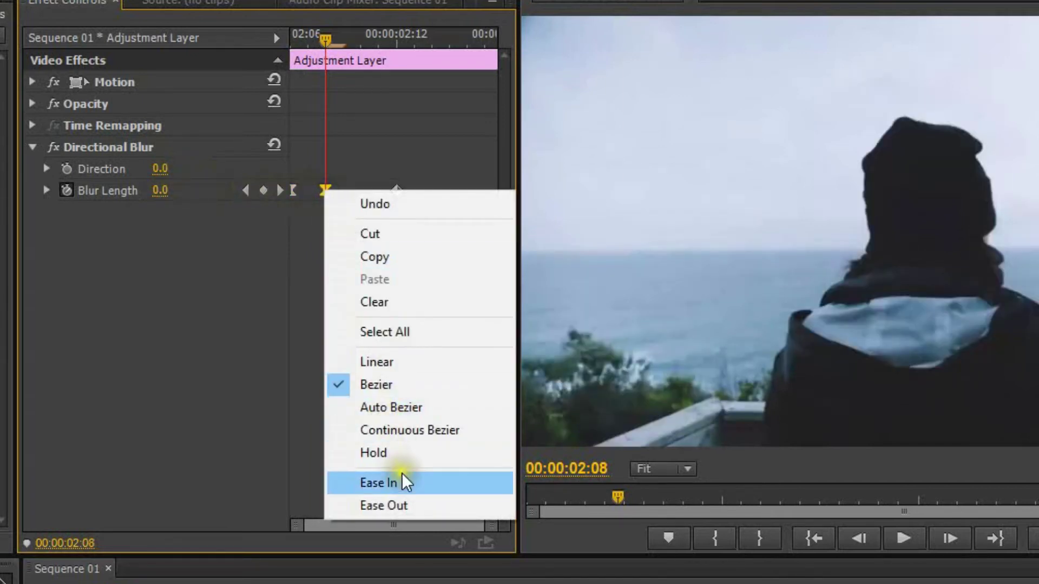
pyautogui.click(400, 479)
pyautogui.moveTo(336, 189); pyautogui.dragTo(508, 192)
pyautogui.moveTo(326, 36); pyautogui.dragTo(293, 38)
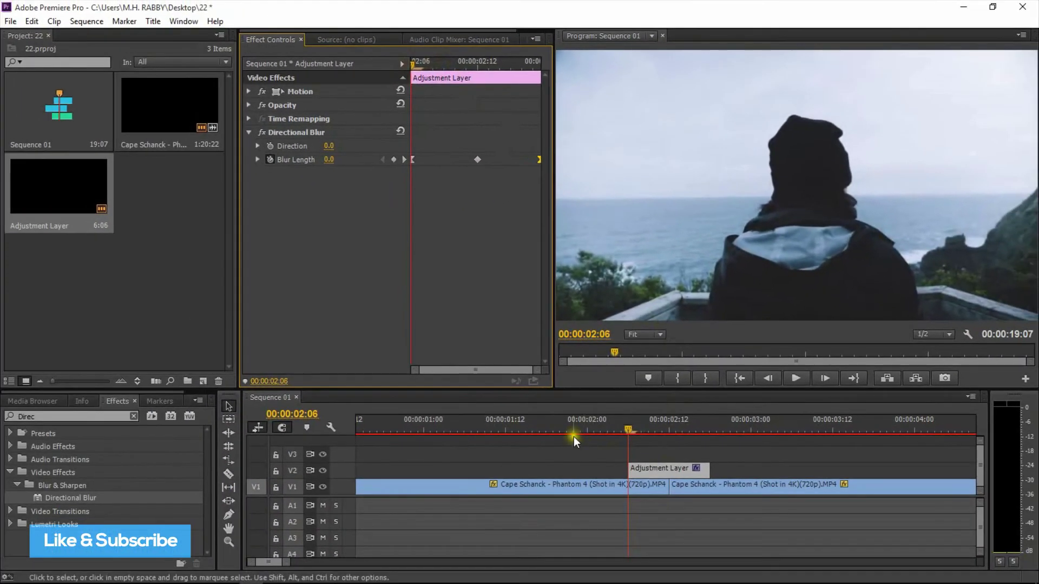
pyautogui.click(559, 431)
# Play back the first blur transition from about 00:00:02:00 several times.
pyautogui.press('space')
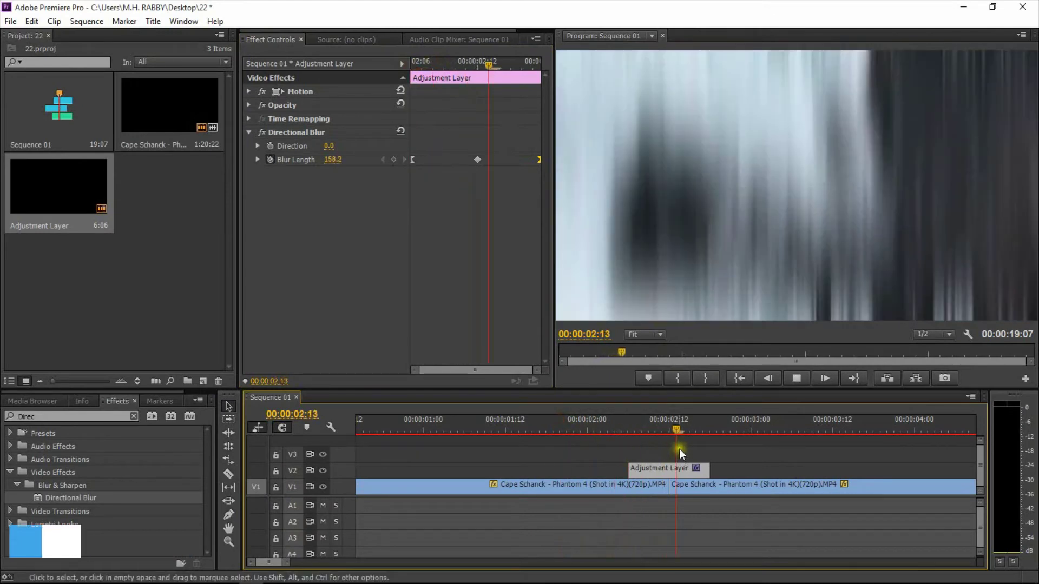
pyautogui.press('space')
pyautogui.moveTo(649, 429); pyautogui.dragTo(592, 428)
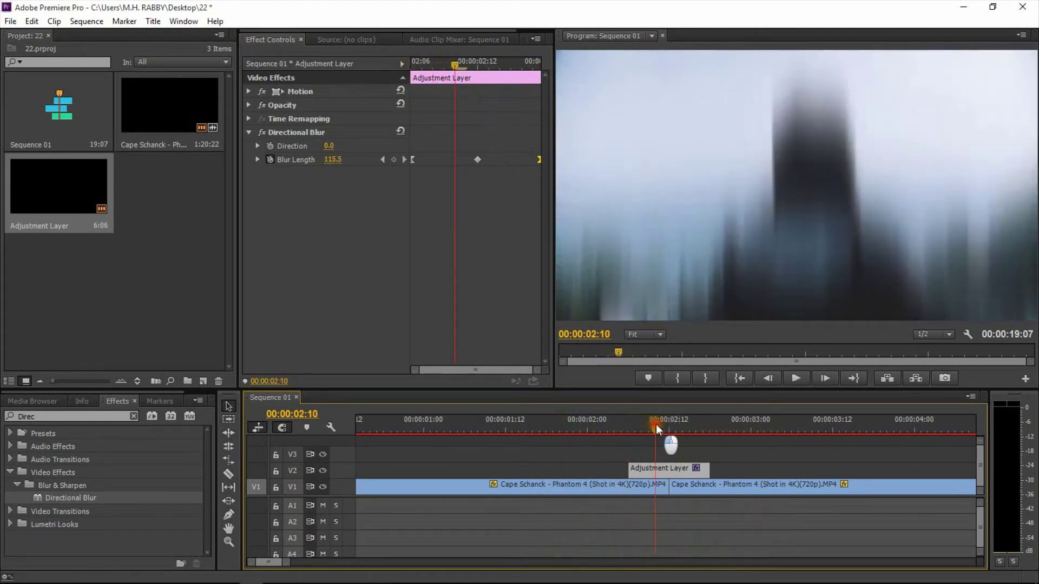
pyautogui.press('space')
pyautogui.press('space')
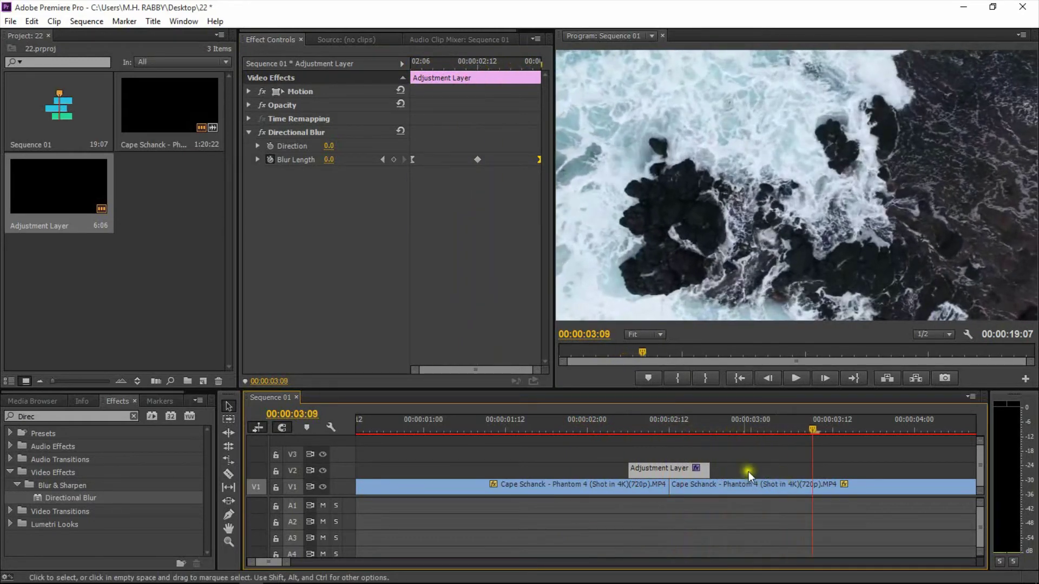
pyautogui.moveTo(642, 425); pyautogui.dragTo(596, 431)
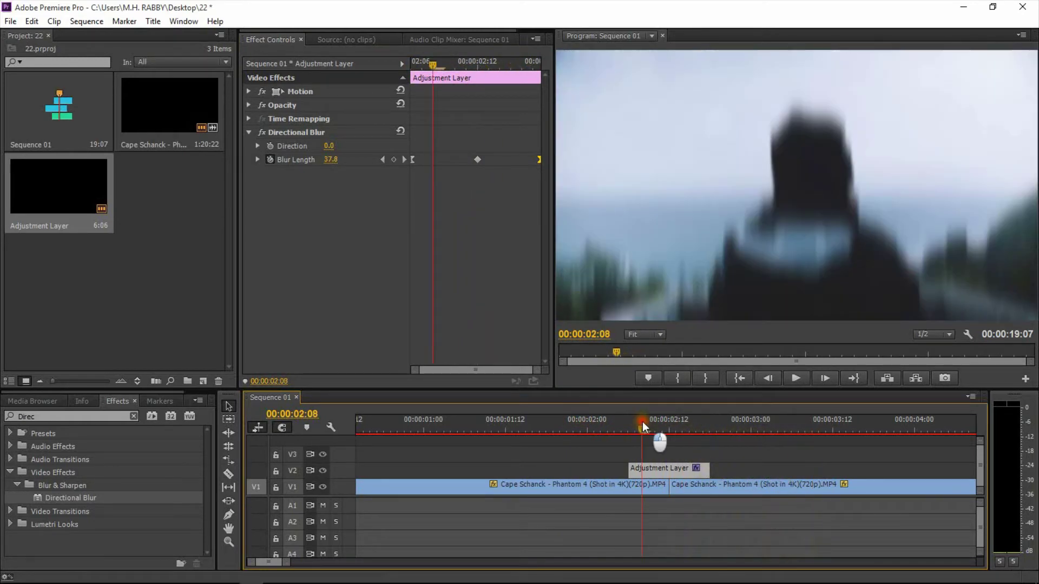
pyautogui.press('space')
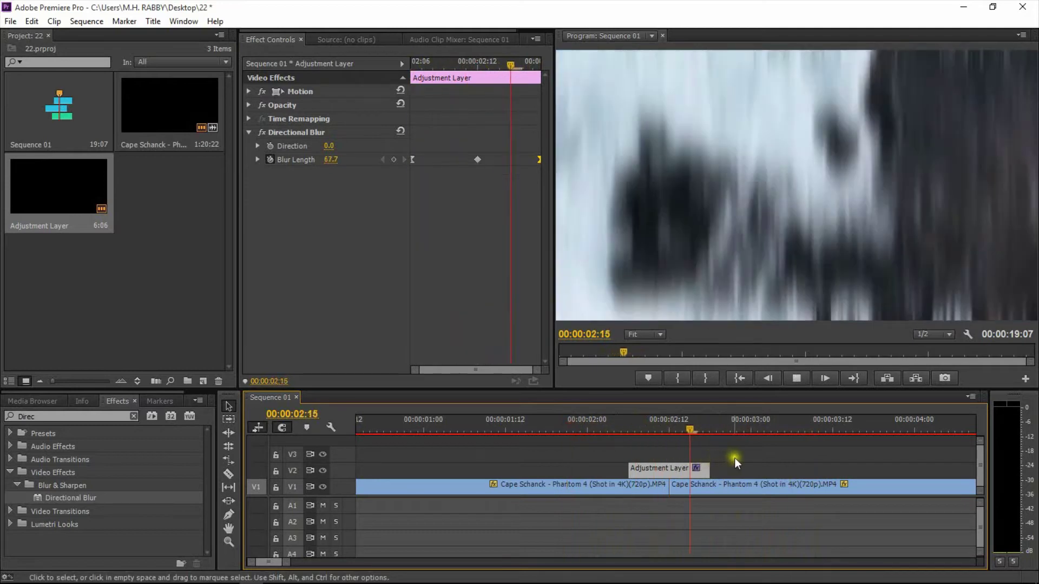
pyautogui.press('space')
# Alt-drag a copy of the adjustment layer onto the later cut near 00:00:07:12.
pyautogui.scroll(-3, 731, 456)
pyautogui.scroll(-2, 723, 454)
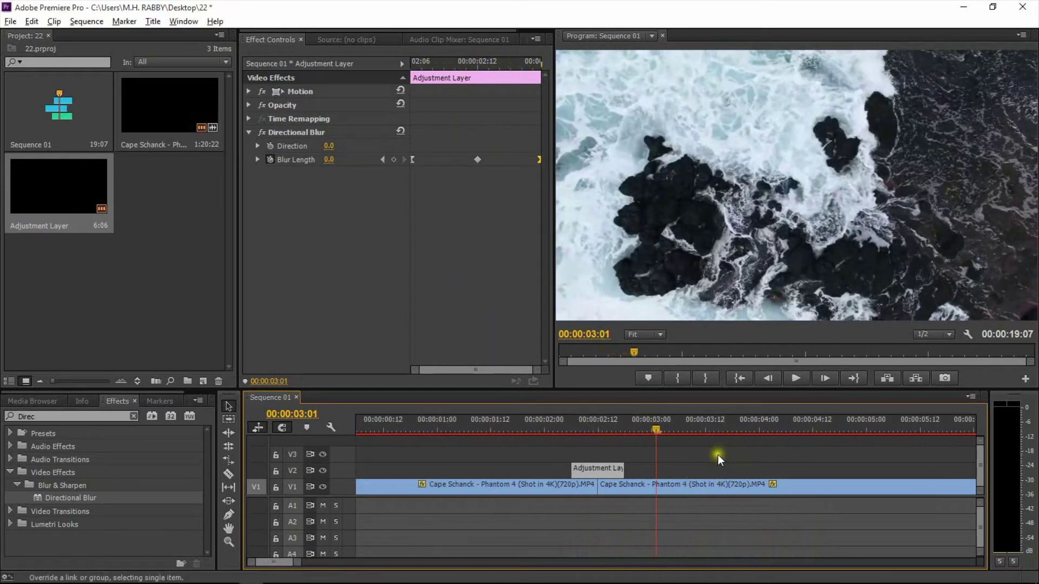
pyautogui.scroll(-2, 715, 454)
pyautogui.moveTo(510, 476); pyautogui.dragTo(842, 474)
pyautogui.scroll(3, 869, 487)
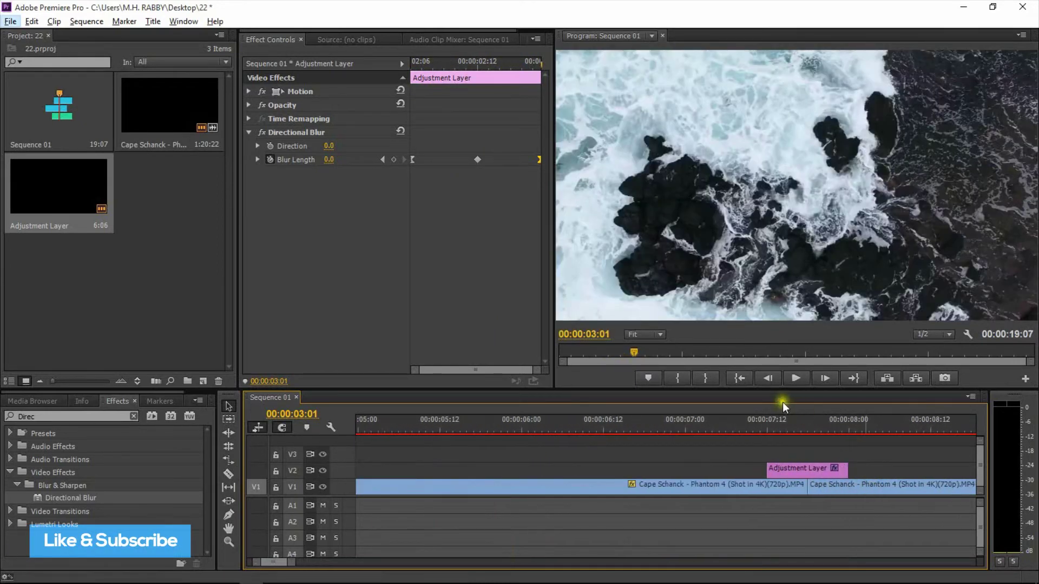
# Set the second layer's Directional Blur Direction to 90 at the peak keyframe.
pyautogui.moveTo(806, 426); pyautogui.dragTo(759, 439)
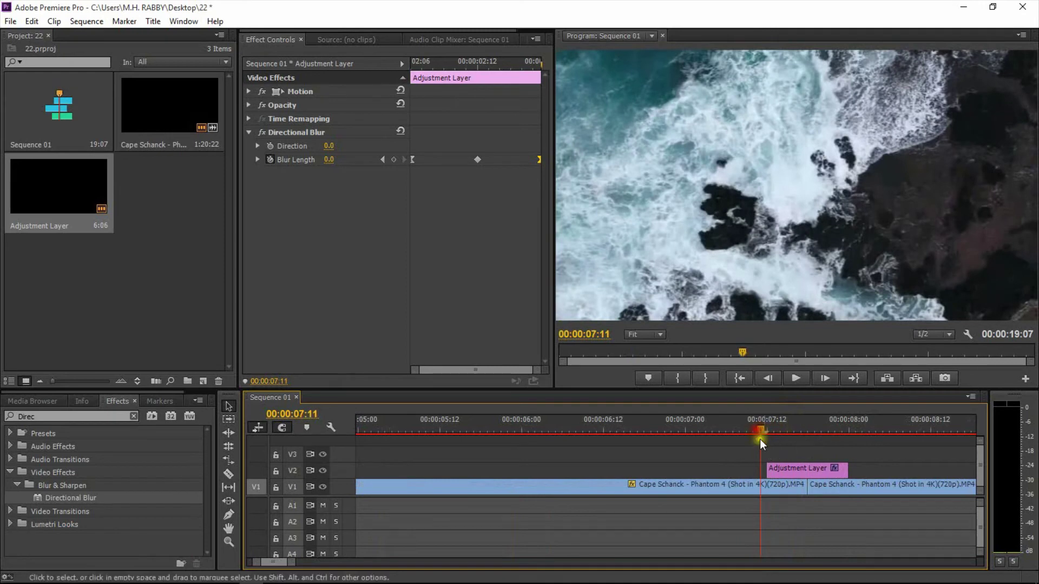
pyautogui.click(806, 427)
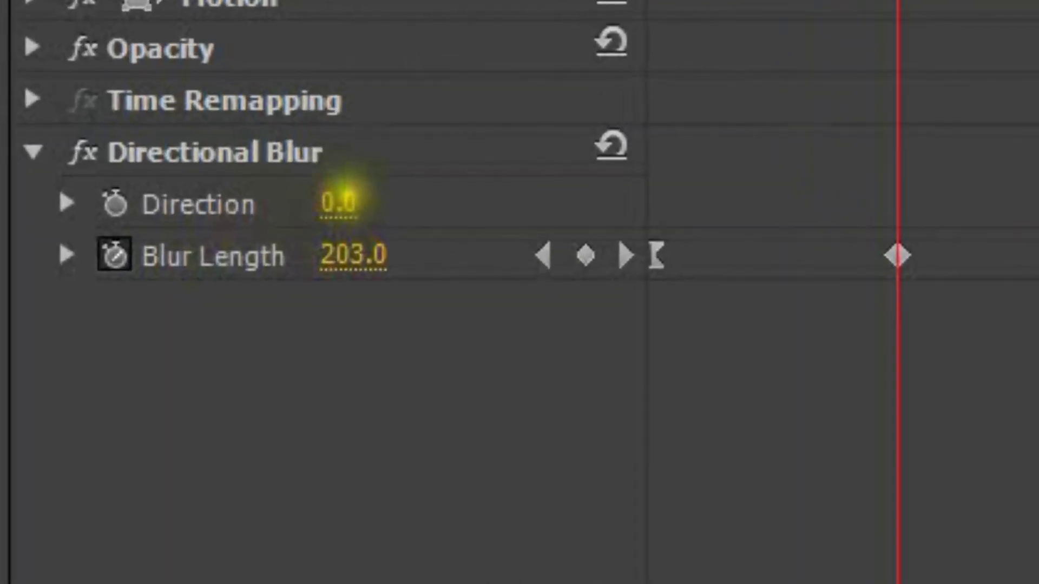
pyautogui.click(331, 157)
pyautogui.write('90')
pyautogui.press('Return')
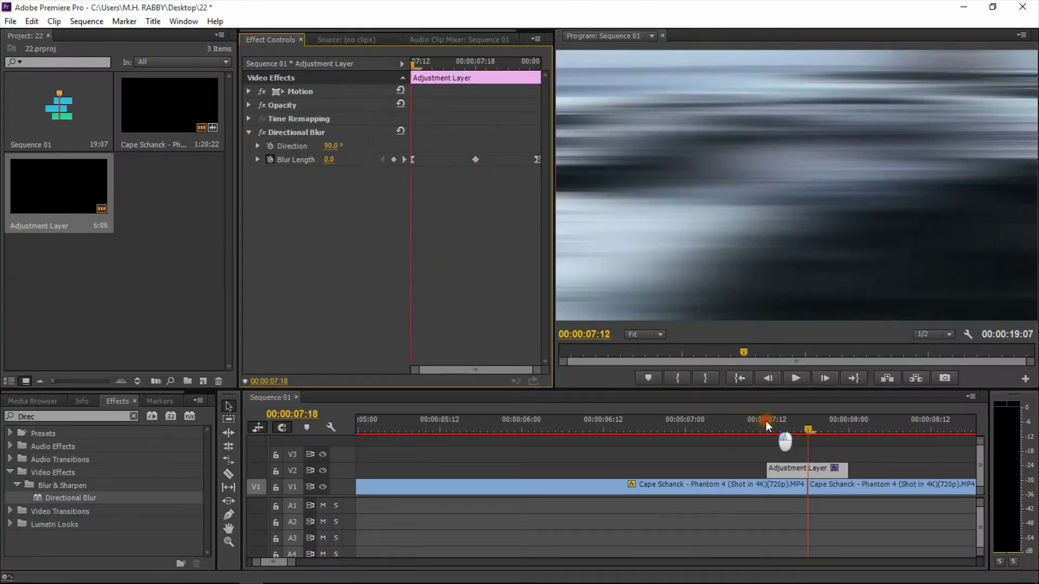
# Play the second blur transition to check it, then zoom the timeline out.
pyautogui.click(765, 425)
pyautogui.press('space')
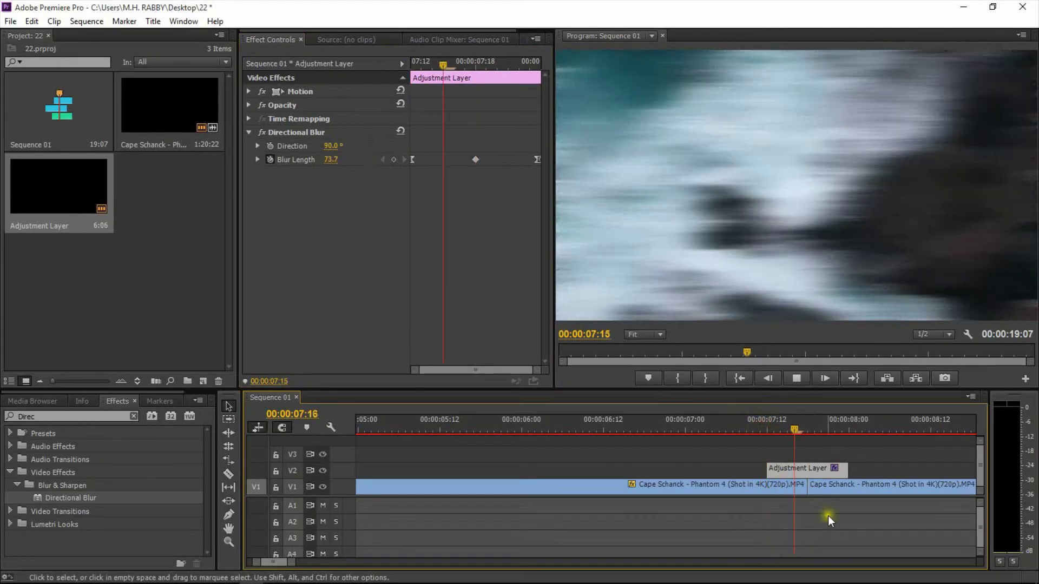
pyautogui.click(838, 495)
pyautogui.moveTo(811, 434)
pyautogui.mouseDown()
pyautogui.moveTo(808, 424)
pyautogui.moveTo(817, 424)
pyautogui.moveTo(772, 424)
pyautogui.mouseUp()
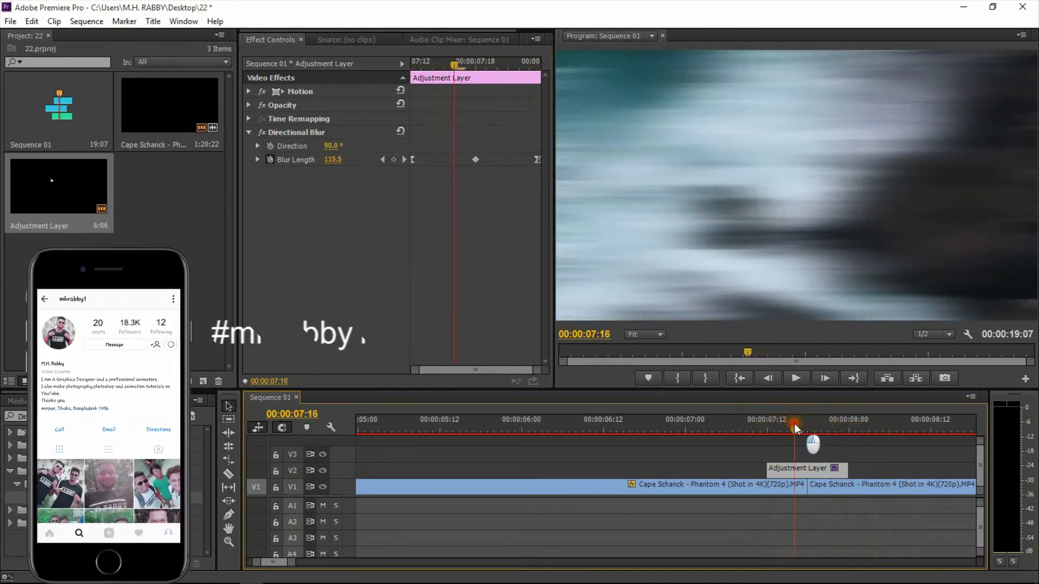
pyautogui.press('-')
pyautogui.press('-')
pyautogui.press('-')
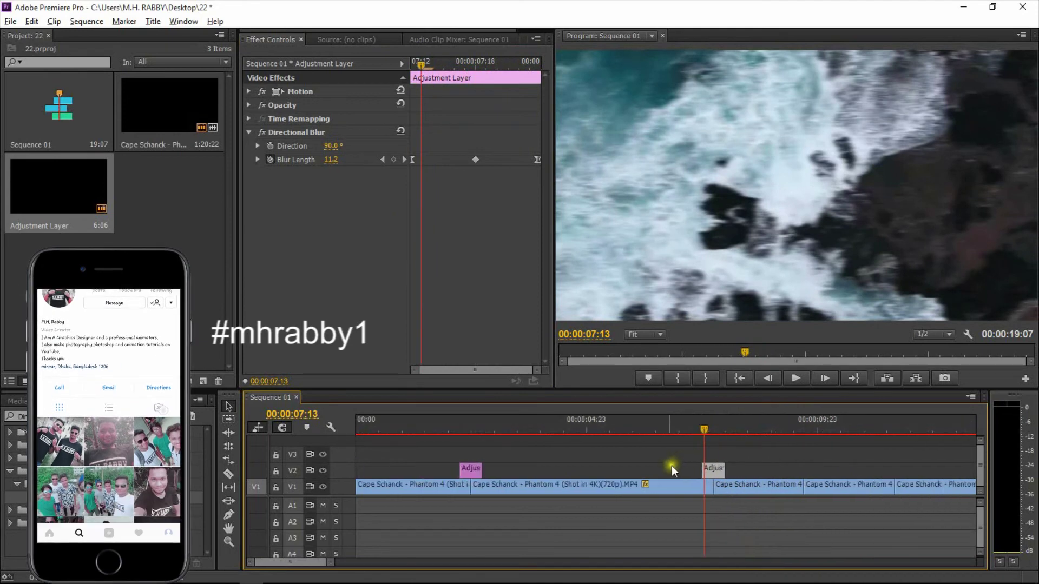
pyautogui.press('-')
pyautogui.click(356, 419)
pyautogui.press('space')
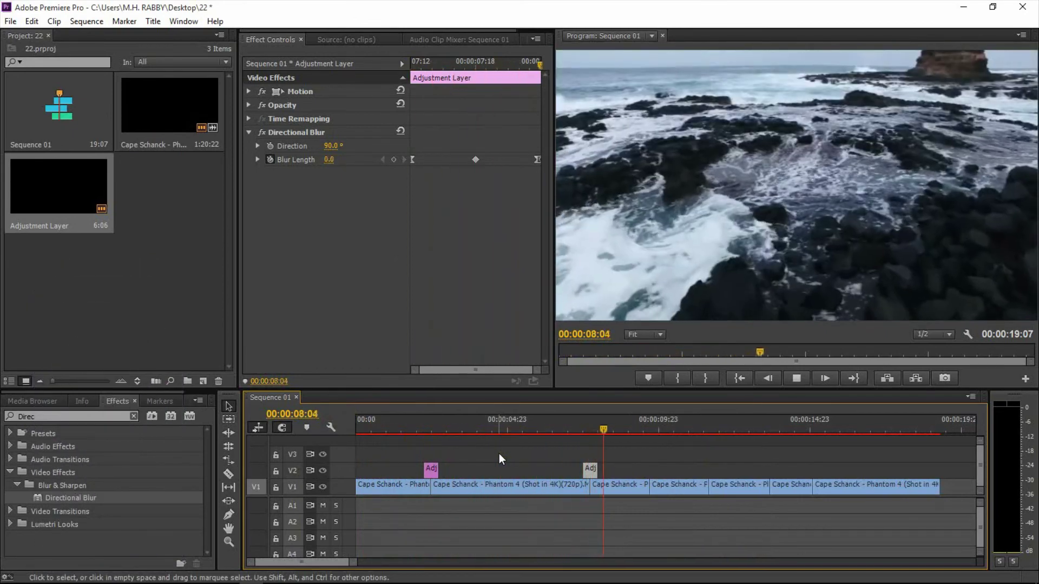
pyautogui.click(515, 459)
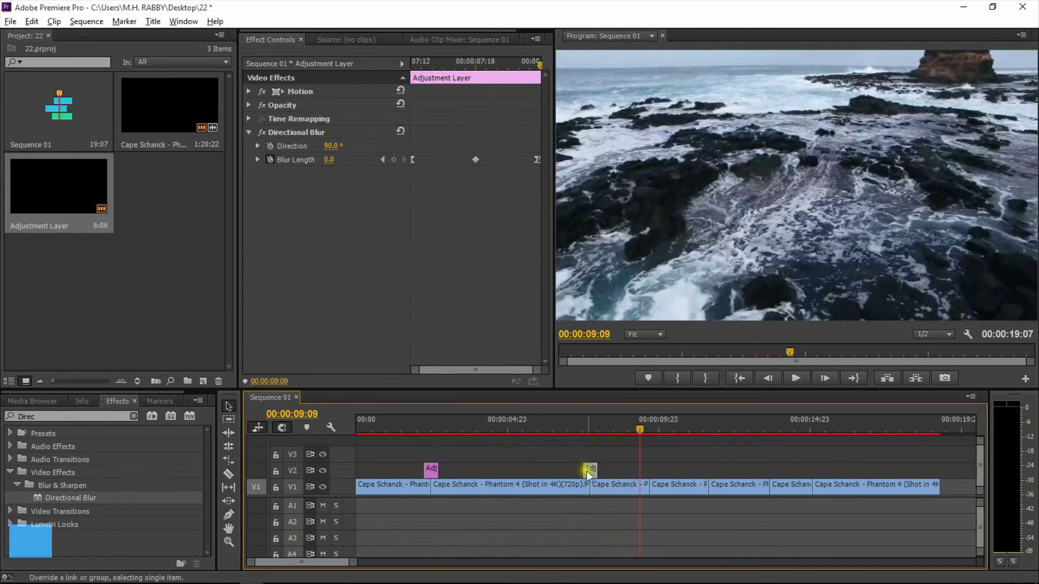
# Alt-drag a copy of the first adjustment layer onto the 00:00:09:09 cut and preview it.
pyautogui.moveTo(431, 470); pyautogui.dragTo(644, 472)
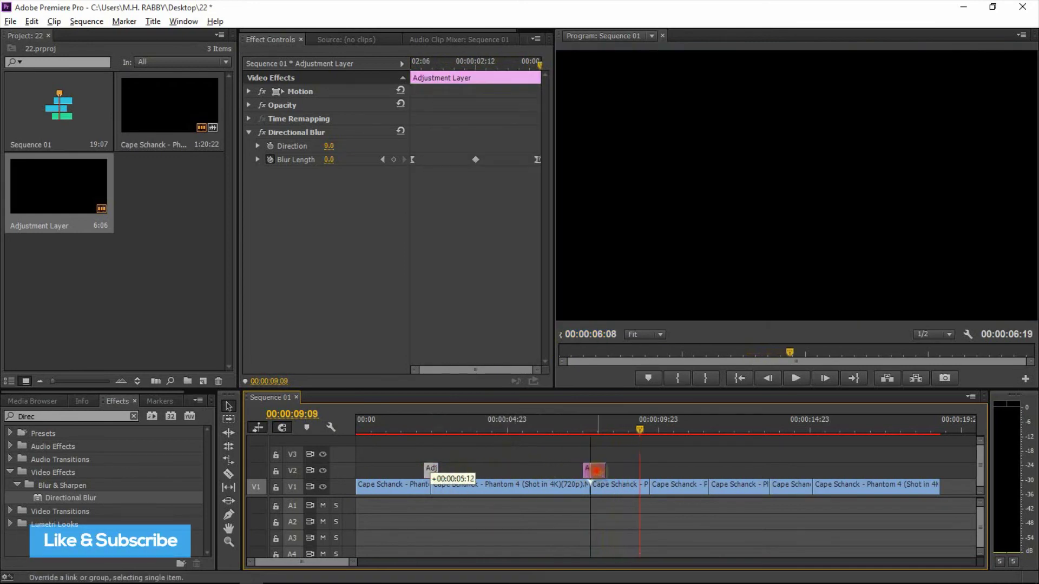
pyautogui.moveTo(652, 473); pyautogui.dragTo(652, 479)
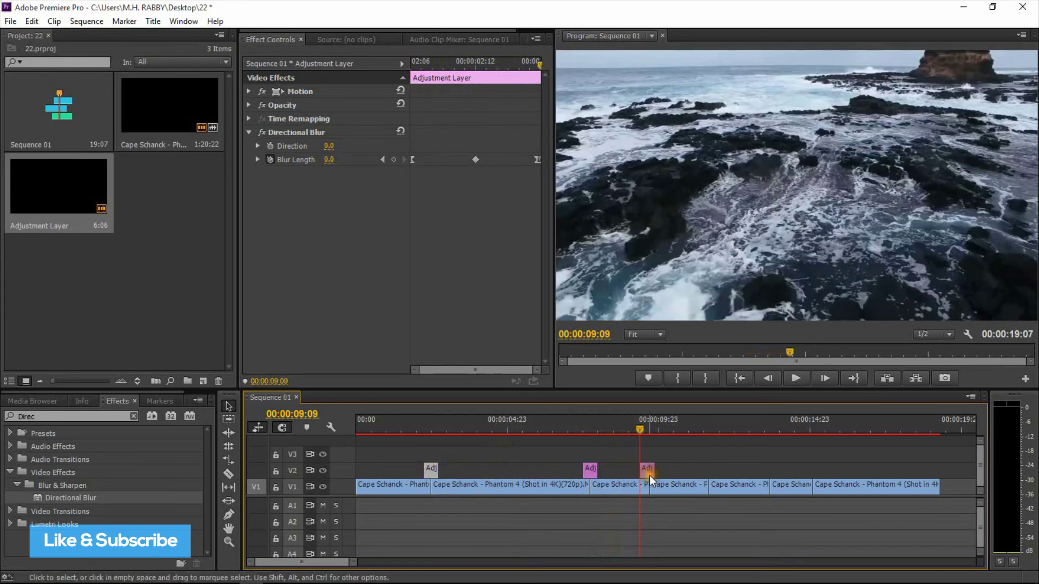
pyautogui.scroll(5, 671, 484)
pyautogui.moveTo(615, 475); pyautogui.dragTo(615, 475)
pyautogui.scroll(-4, 556, 476)
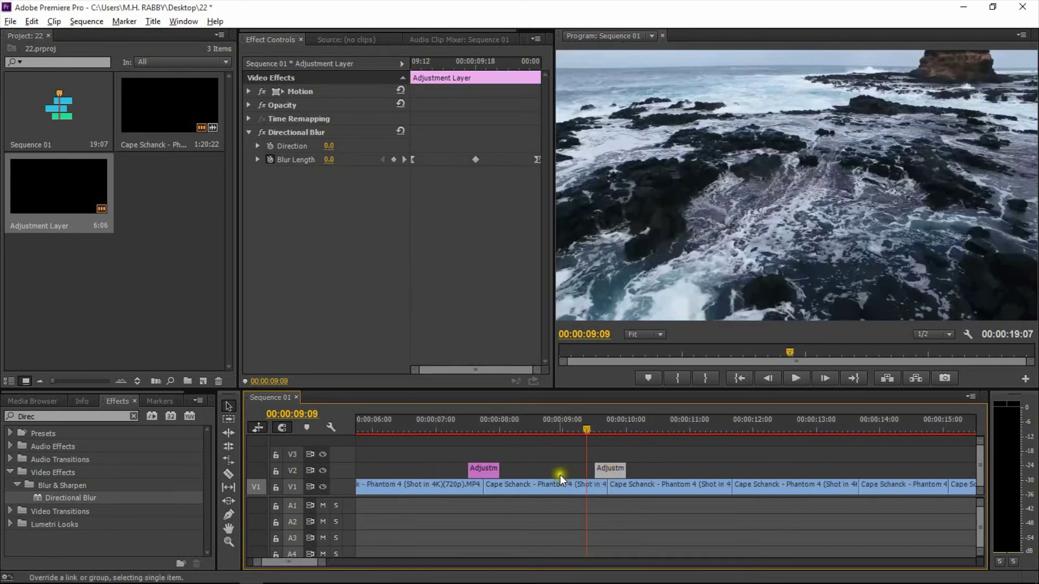
pyautogui.click(494, 433)
pyautogui.press('space')
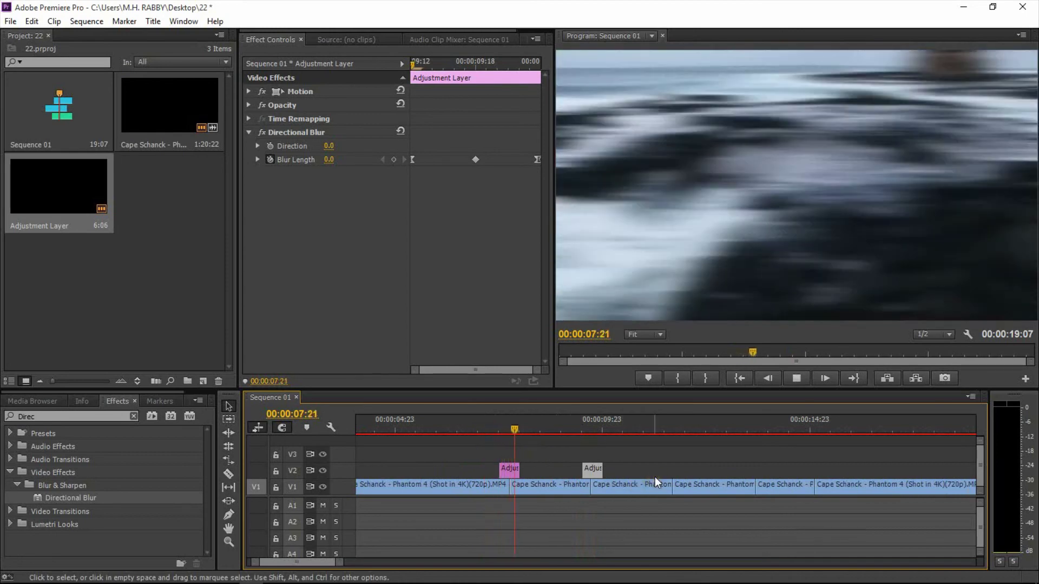